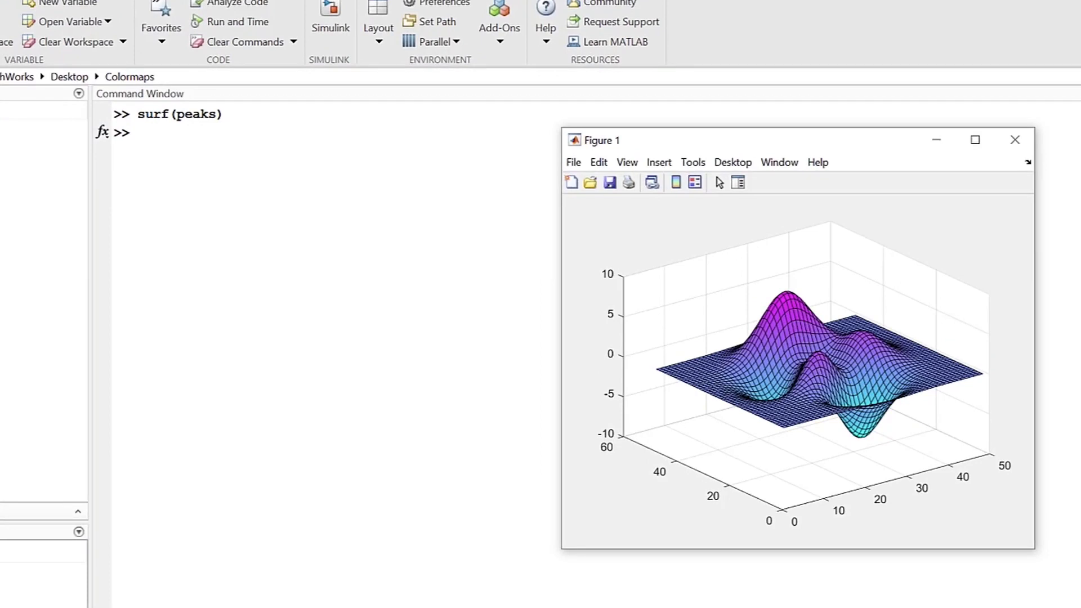
Plot a cylinder surface with surf(cylinder), then a sphere with surf(sphere).
type("surf(cylinder)")
key("Return")
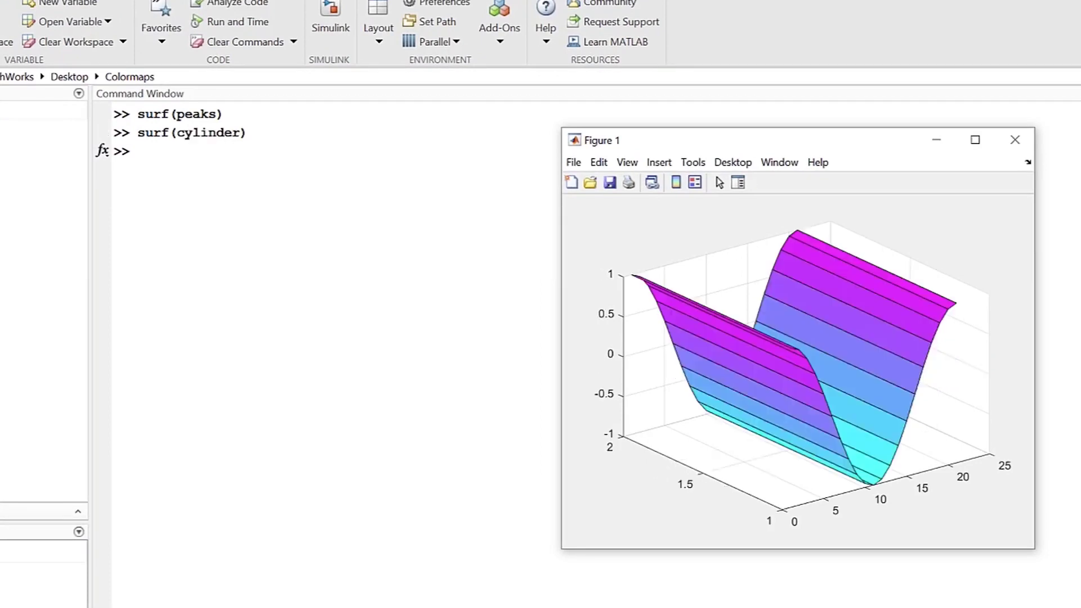
type("surf(sphere)")
key("Return")
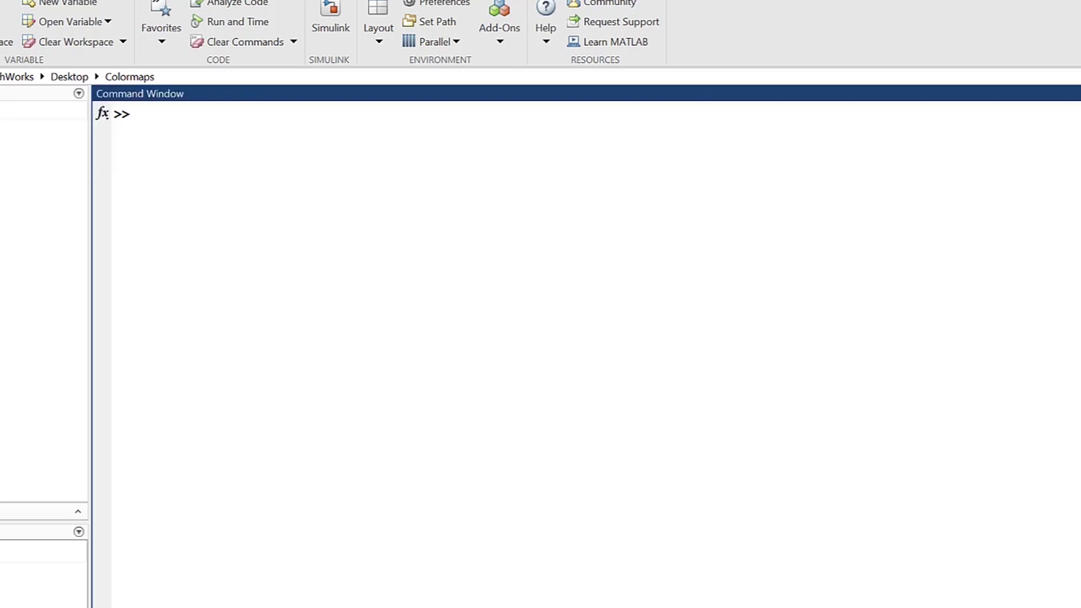
Draw the membrane surface and add a colorbar showing its value scale.
type("membrane")
key("Return")
type("membrane")
key("Return")
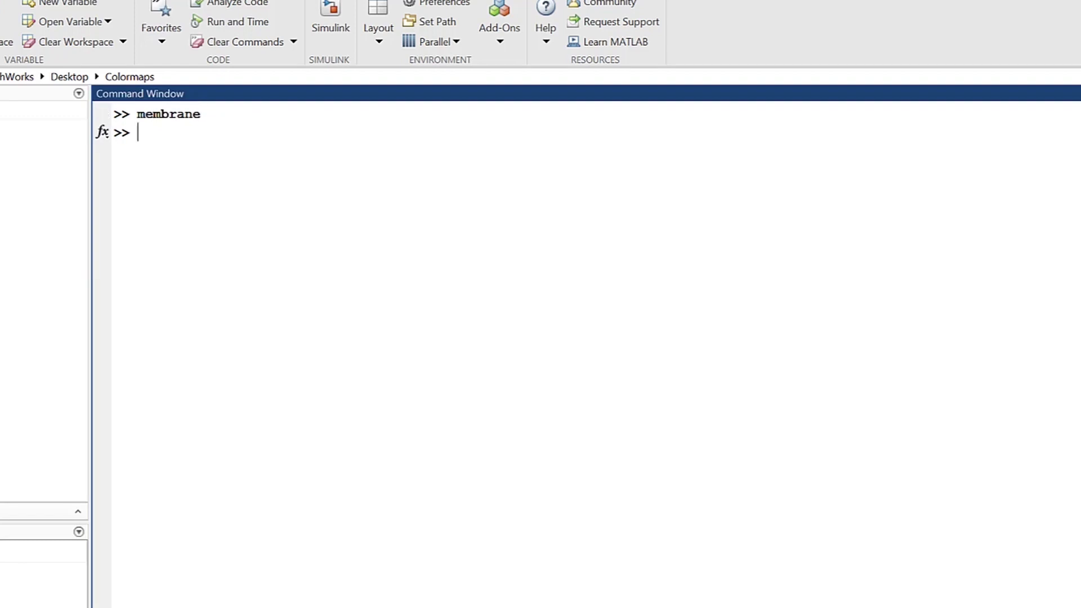
type("colorbar")
key("Return")
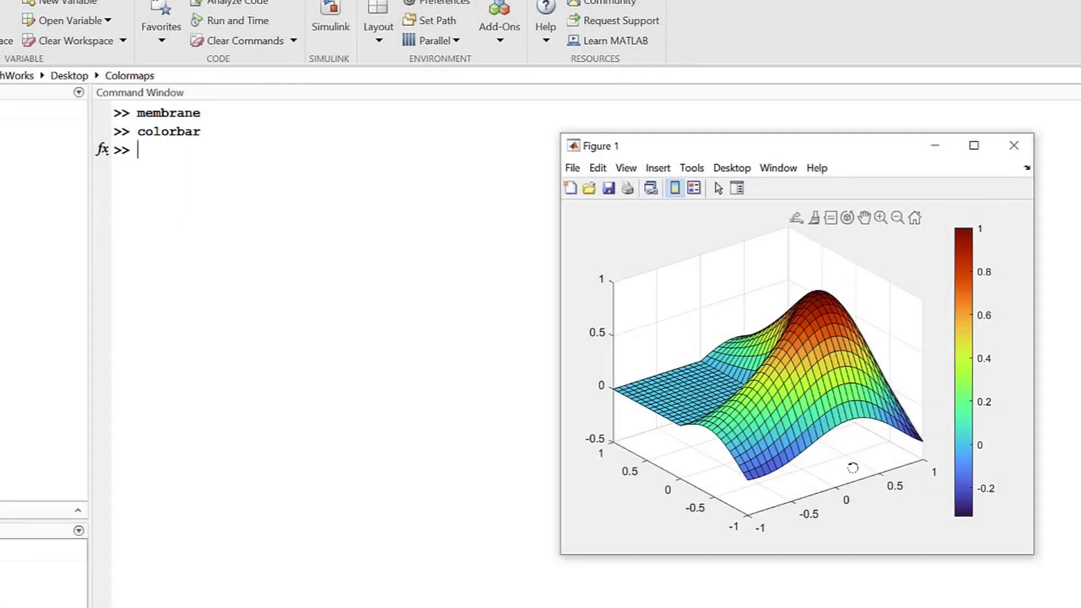
left_click_drag(850, 466, 366, 573)
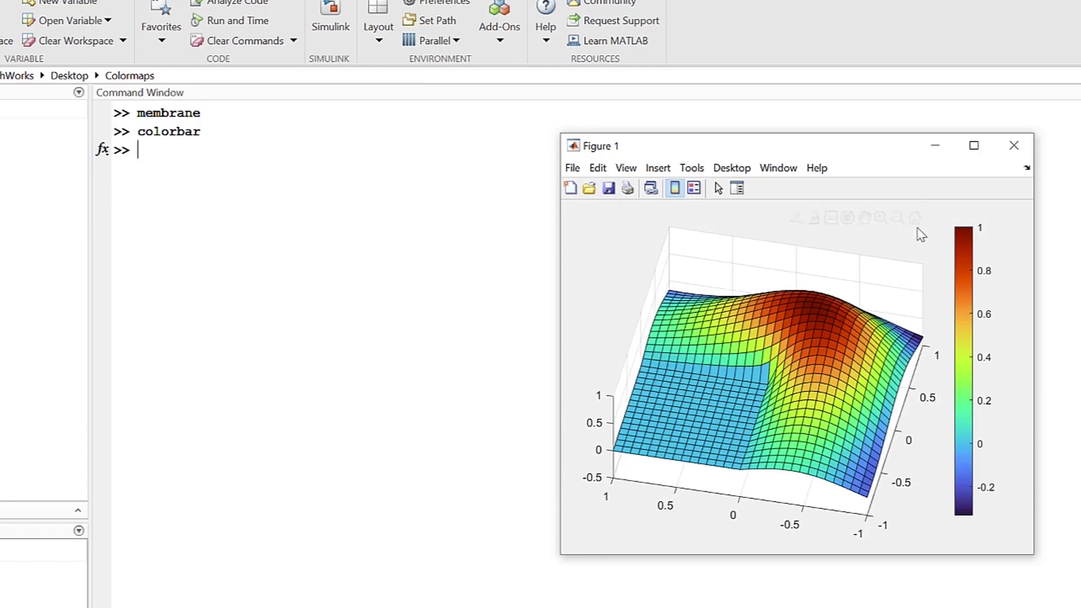
left_click(914, 217)
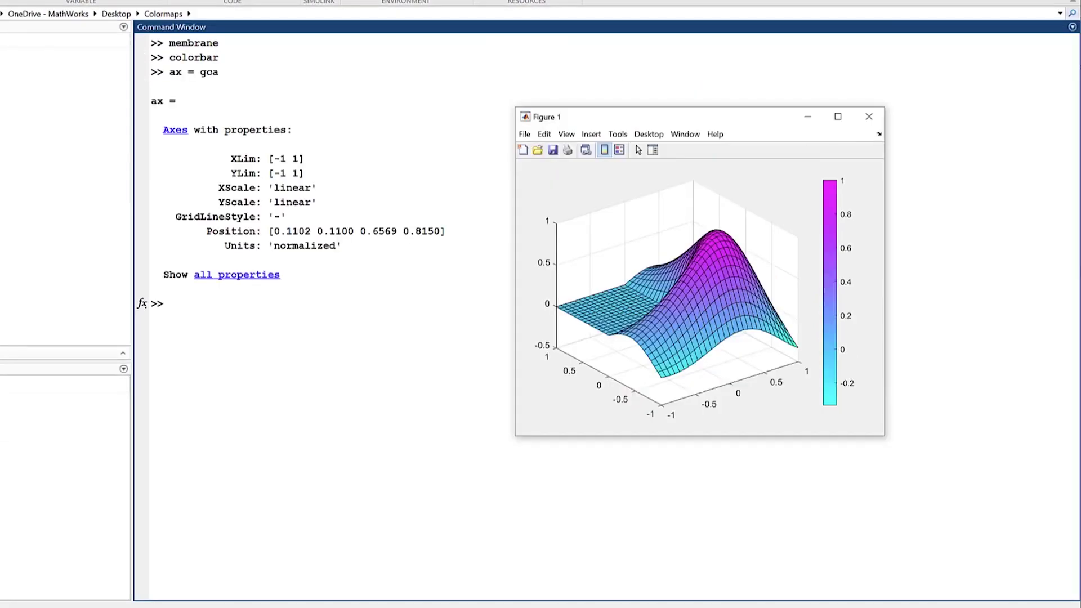
Display ax.CLim, then set the axes colour limits to [0 .5].
type("ax.CLim")
key("Return")
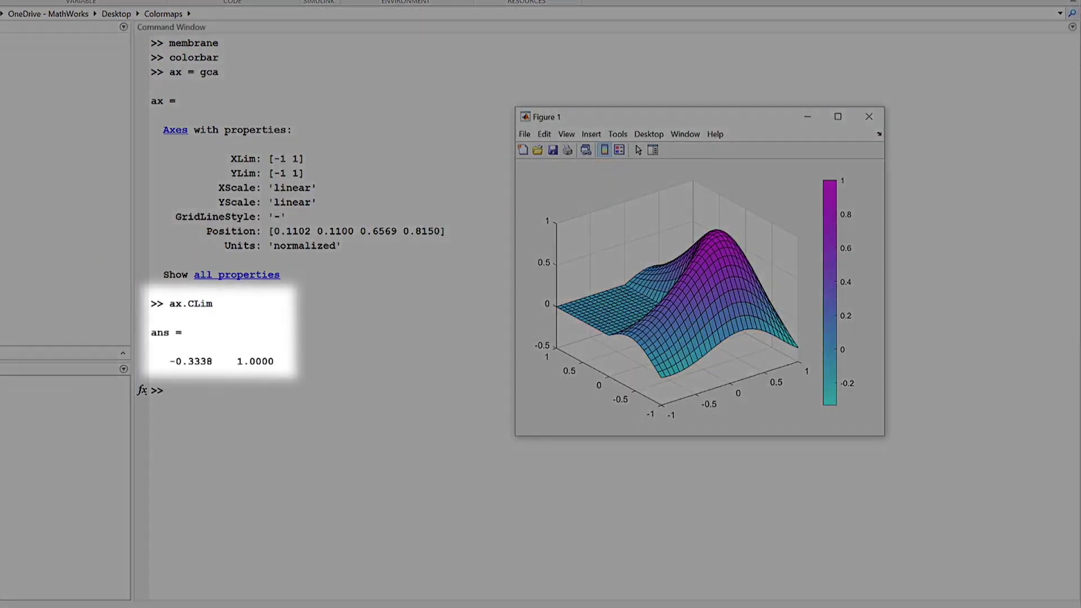
type("ax.CLim ")
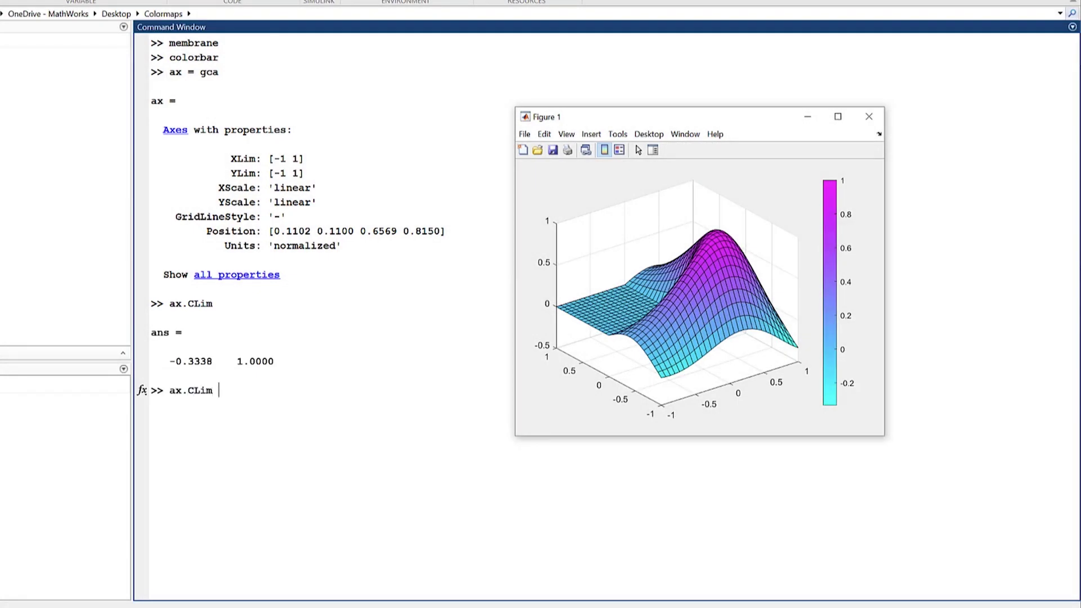
type("= [0 .5]")
key("Return")
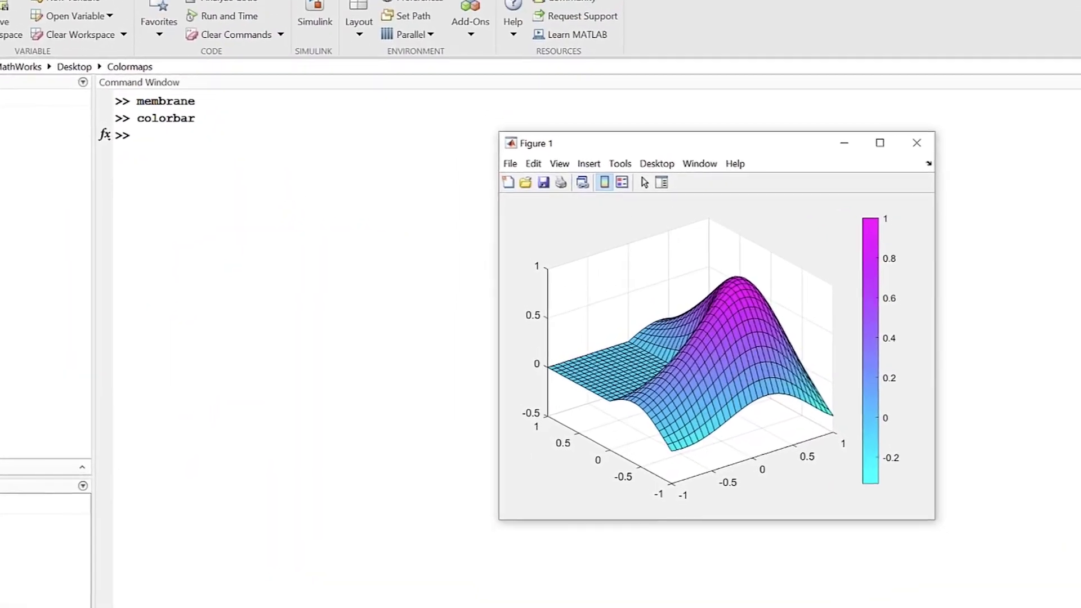
Apply colormap(bone), then draw the membrane as a filled contour with contourf(membrane).
key("alt+Tab")
type("colormap(")
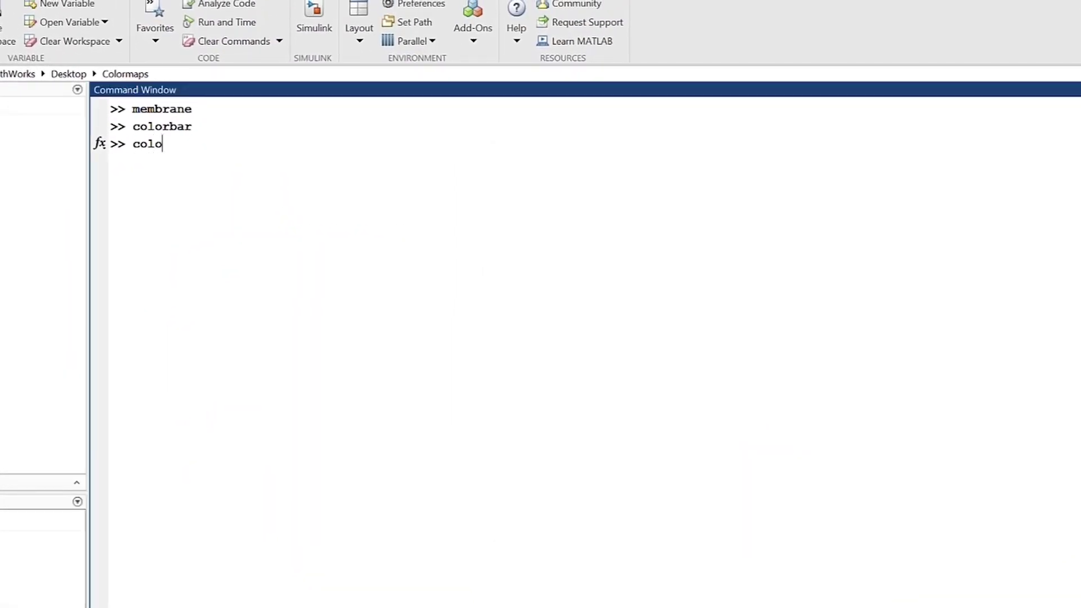
type("bone)")
key("Return")
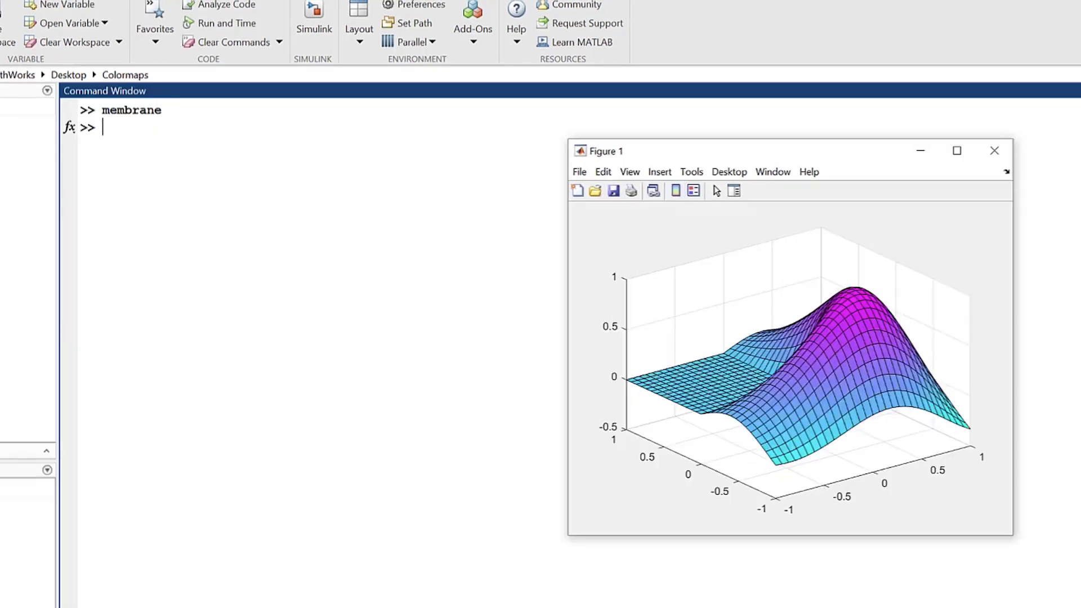
type("contourf(membrane)")
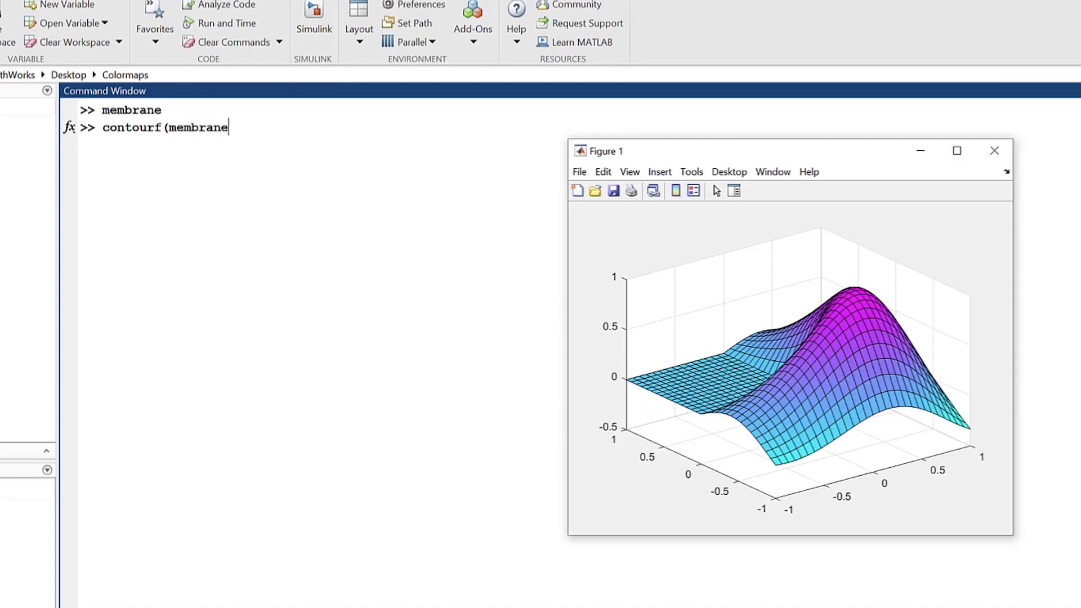
key("Return")
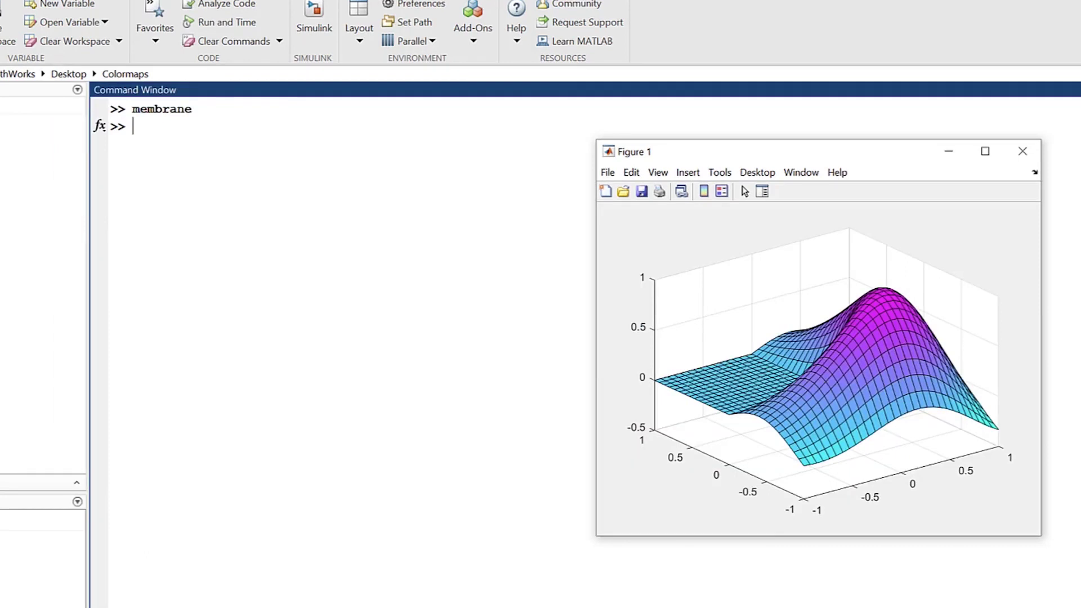
Recolour the membrane with turbo, storing its 256x3 colour values in t.
type("t = colormap")
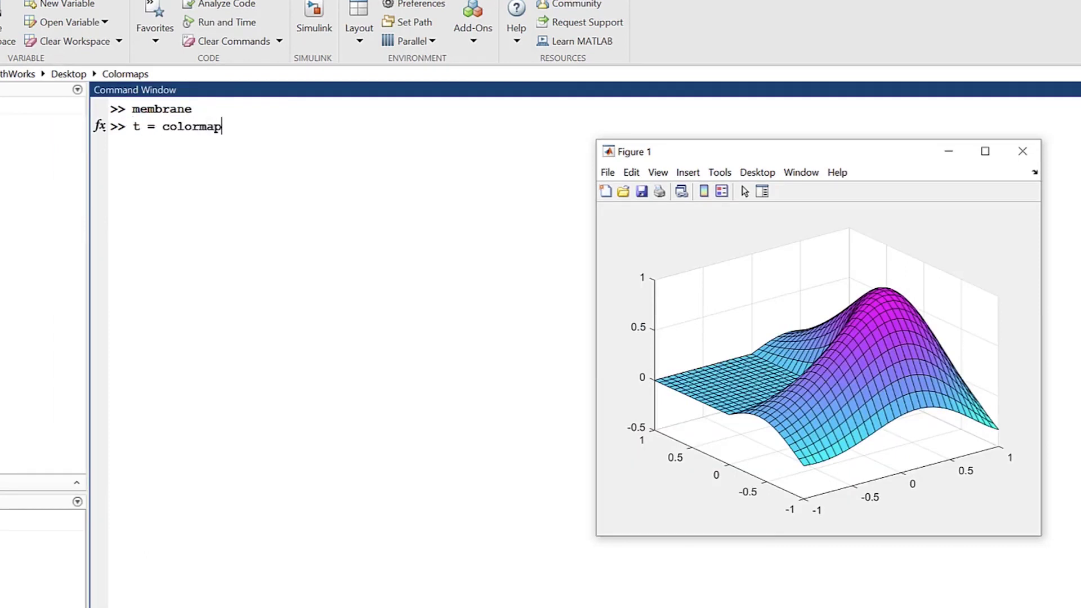
type("(turbo);")
key("Return")
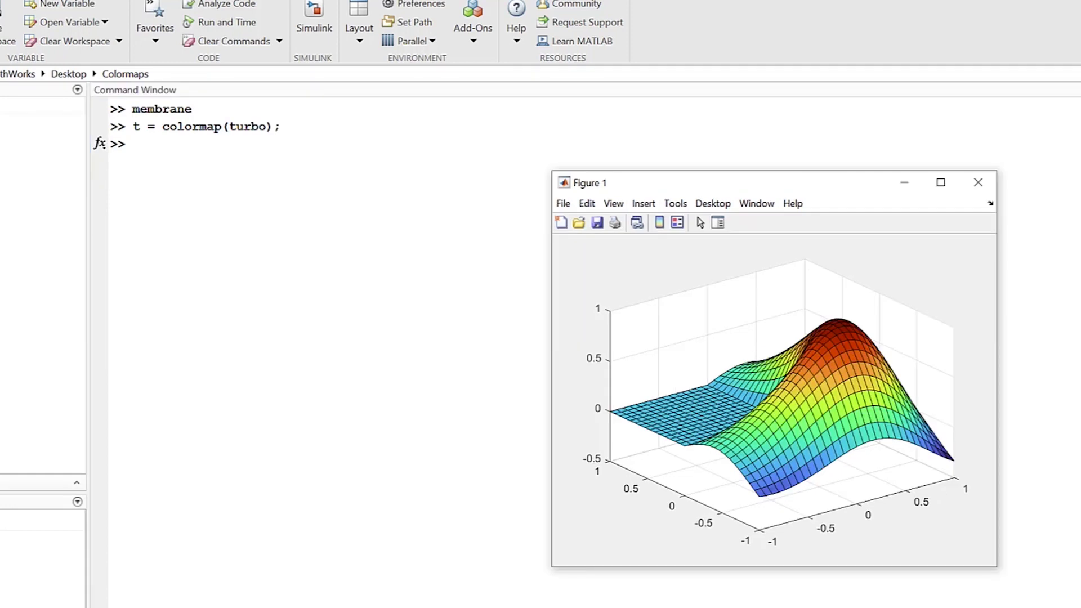
left_click(458, 515)
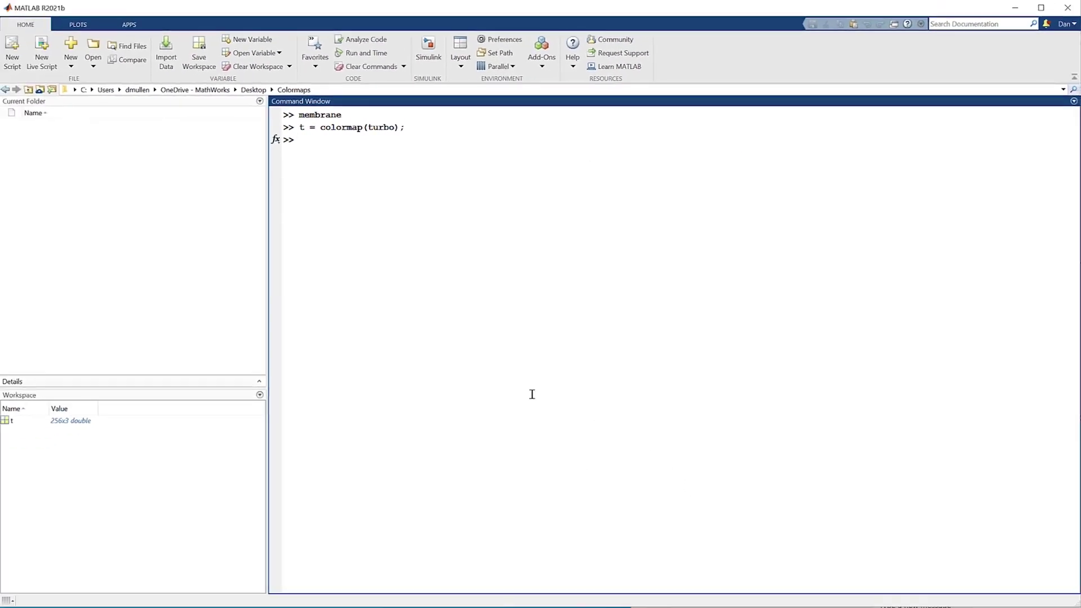
double_click(9, 421)
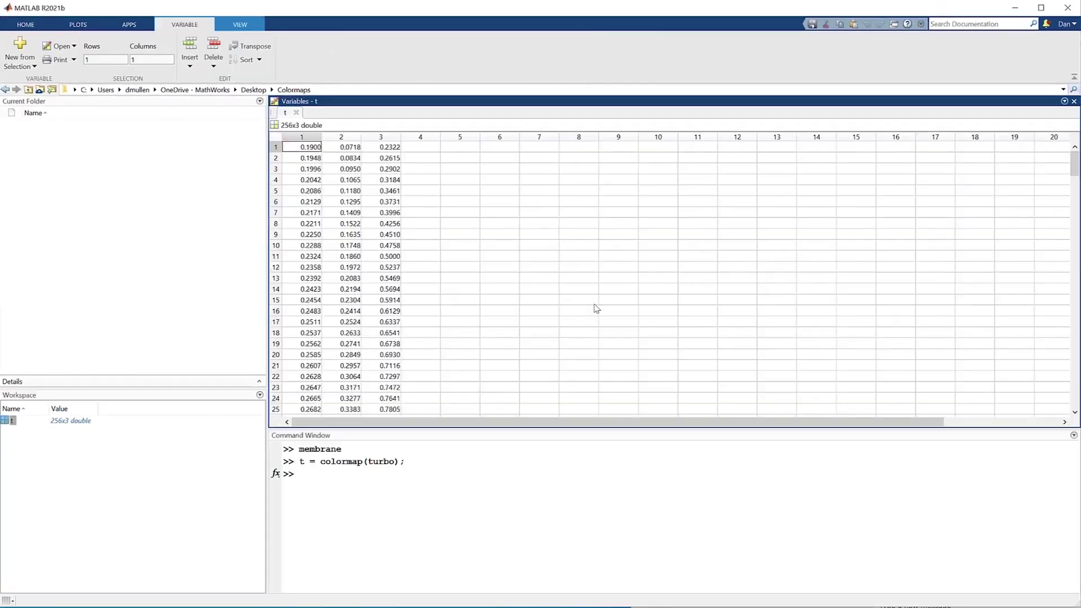
scroll(597, 309, "down", 15)
scroll(597, 309, "down", 20)
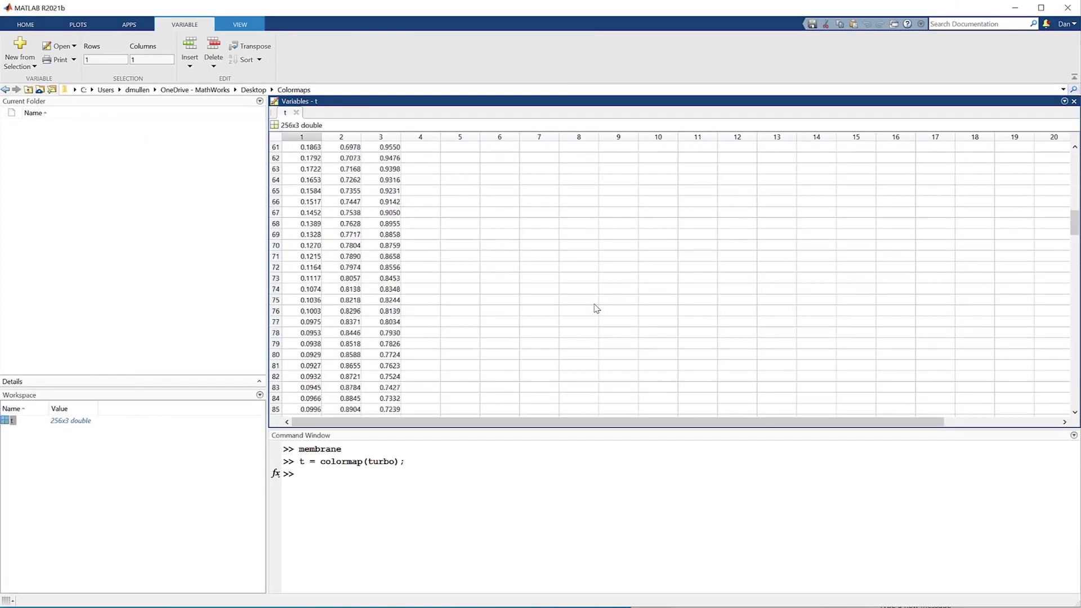
scroll(597, 308, "down", 20)
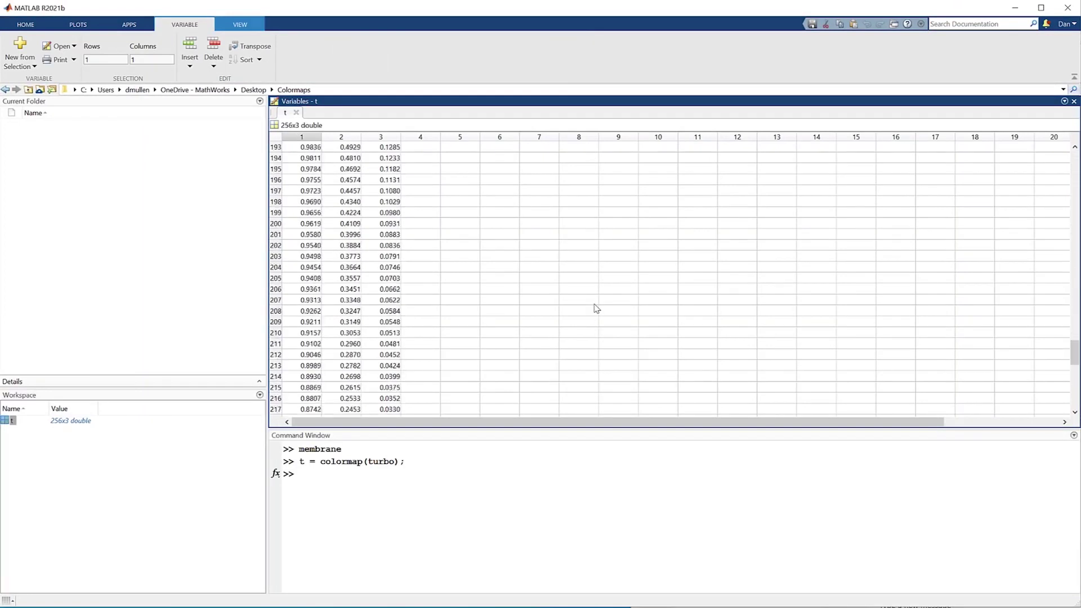
scroll(597, 308, "down", 9)
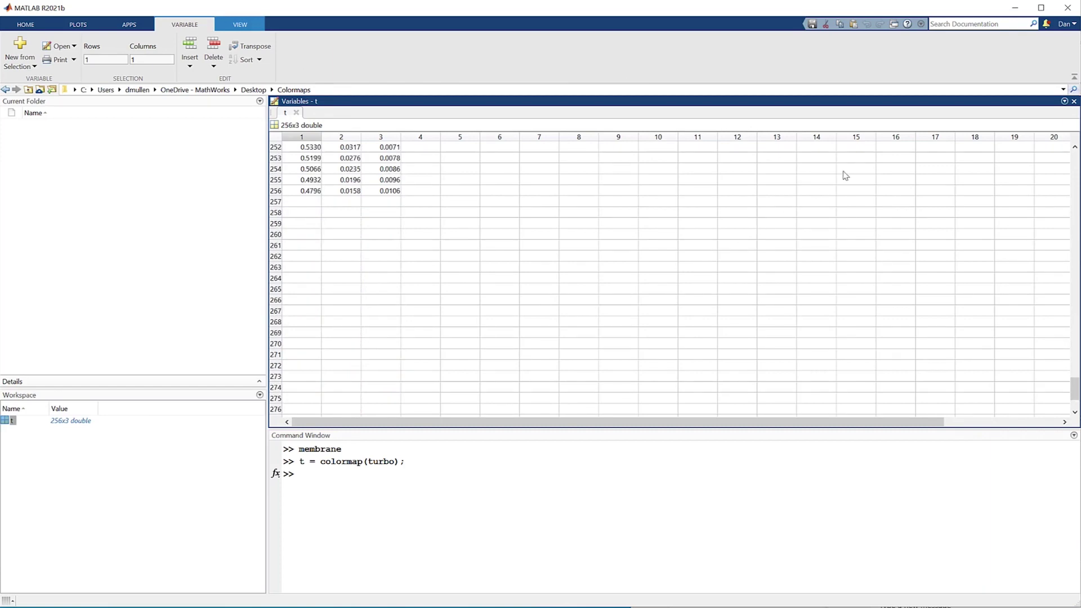
left_click(1074, 101)
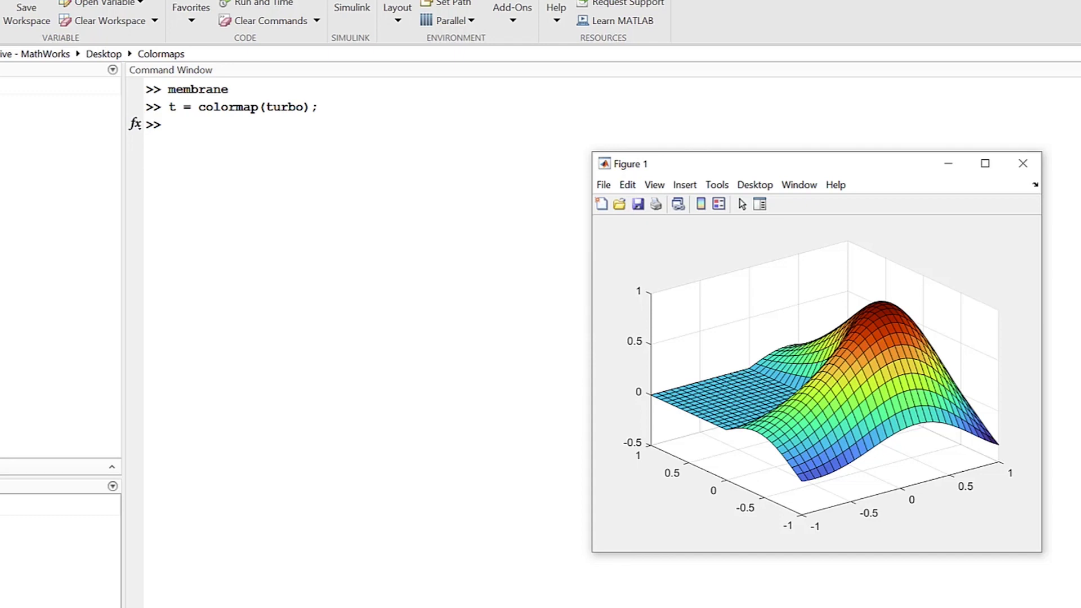
Reapply the stored colormap t to the membrane figure.
key("alt+Tab")
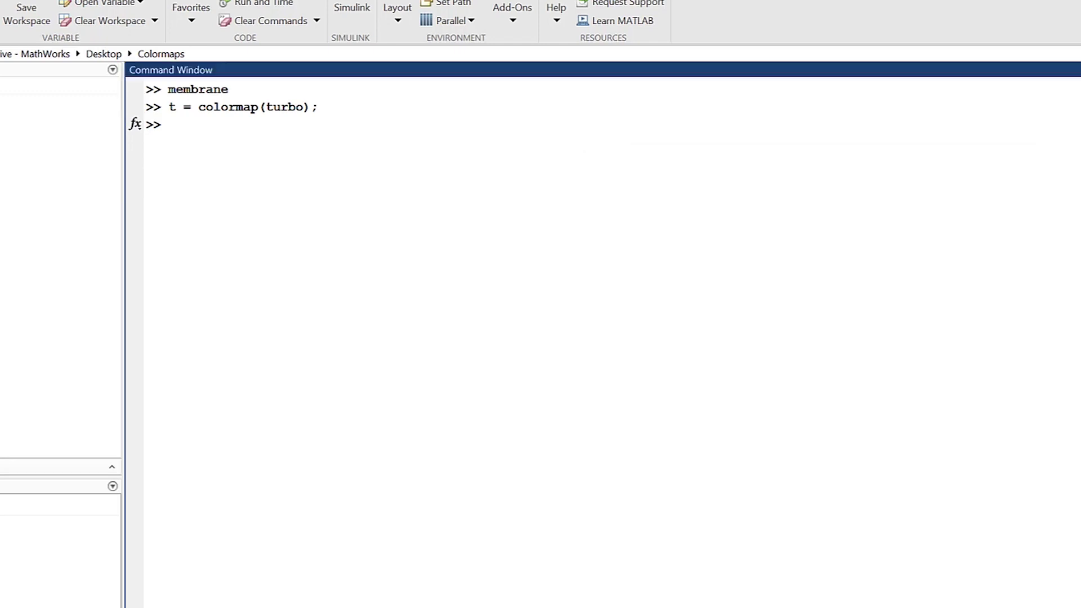
type("colormap(t)")
key("Return")
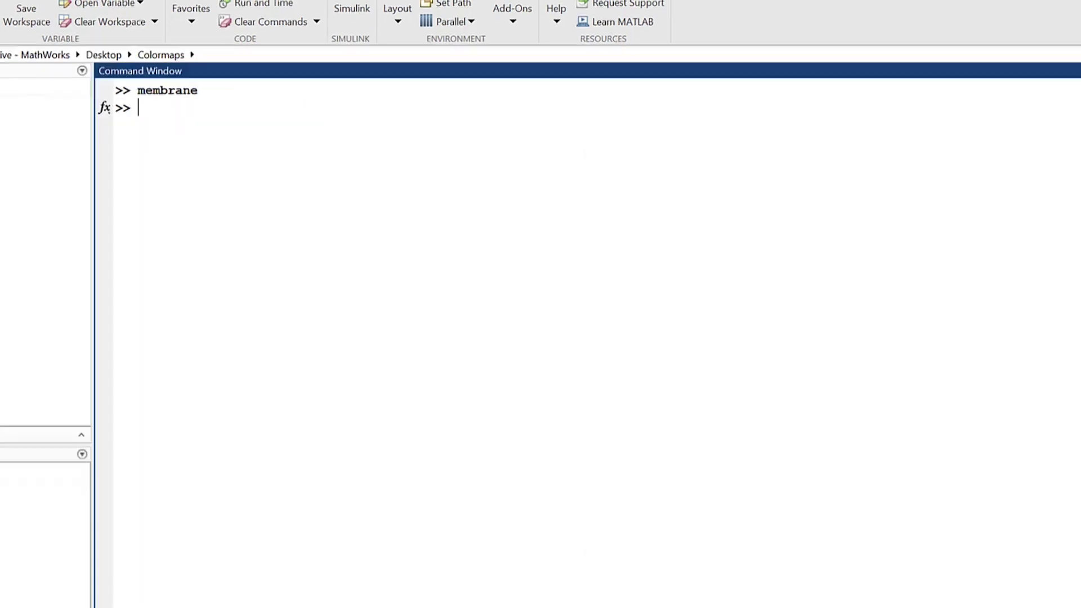
Create a random 5-by-3 matrix c and apply it as the colormap.
type("c = rand([5 3])")
key("Return")
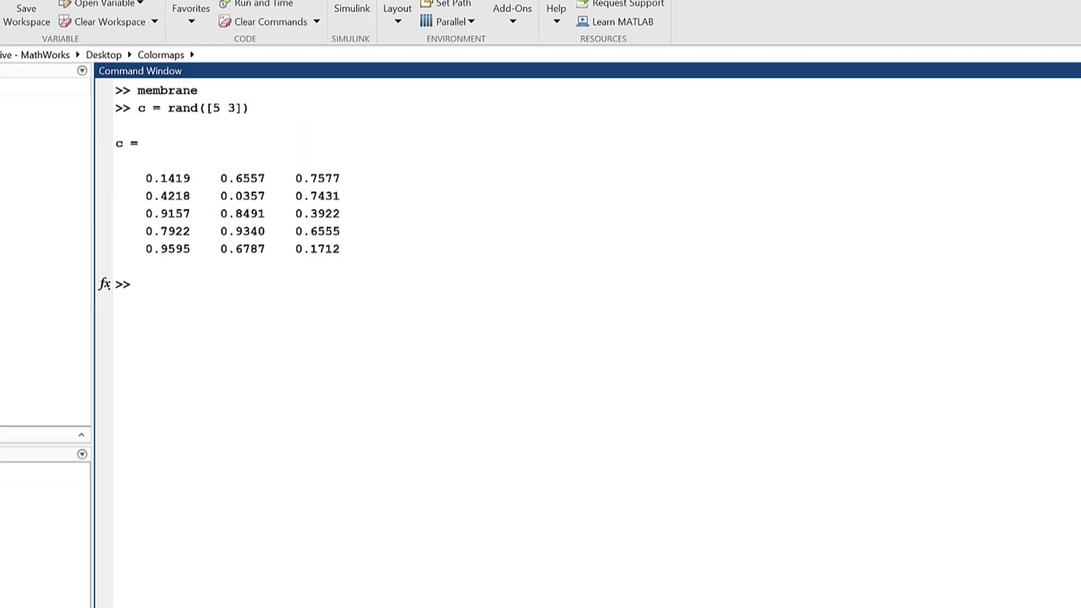
type("colormap(c)")
key("Return")
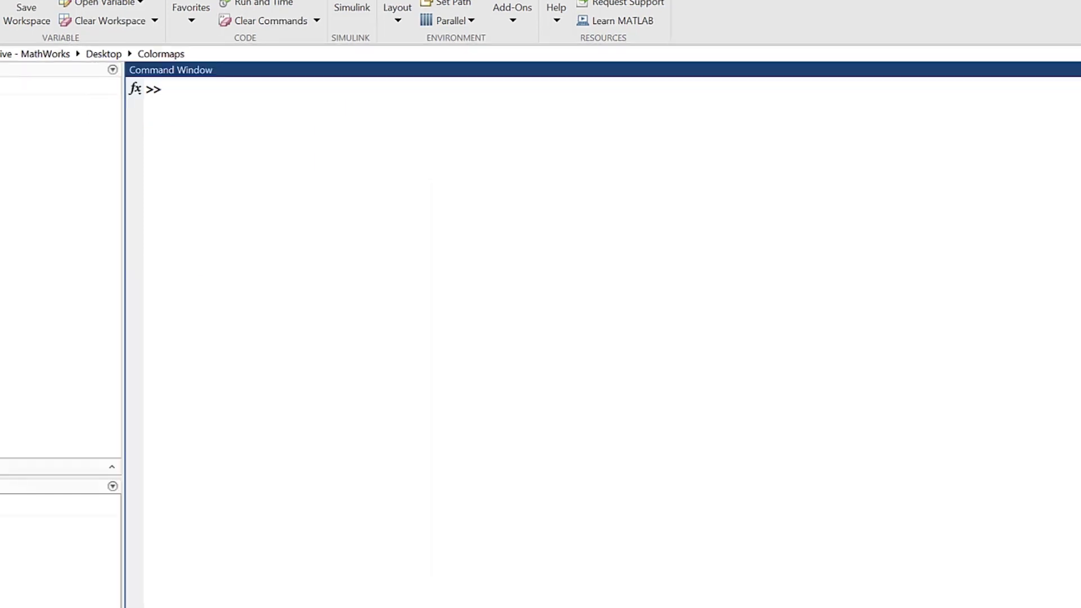
Open the Colormap Editor and preview Parula, Bone and others before returning to Turbo.
type("colormapeditor")
key("Return")
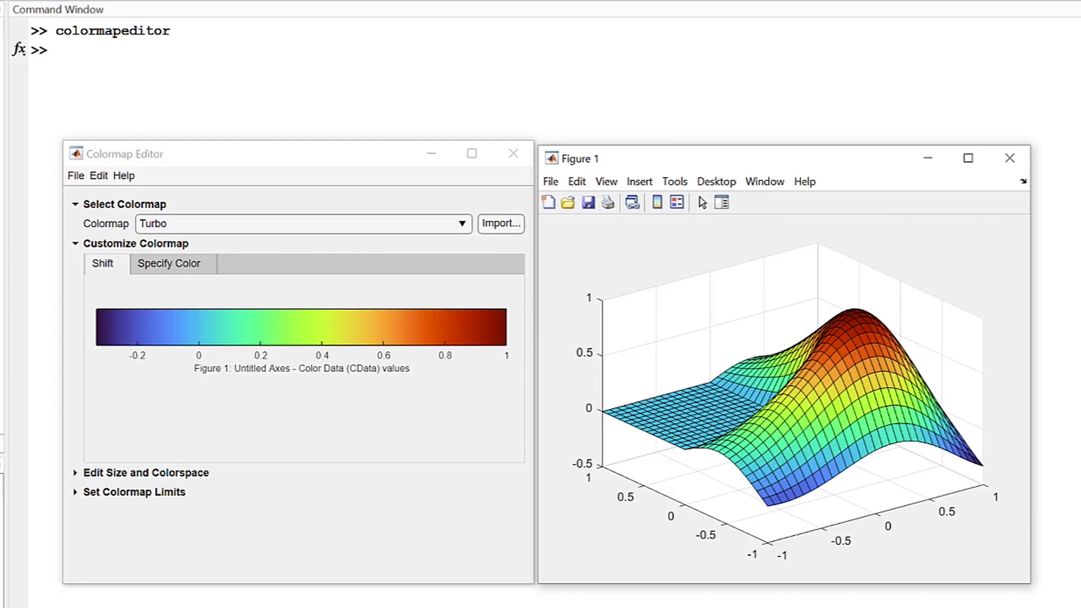
left_click(454, 226)
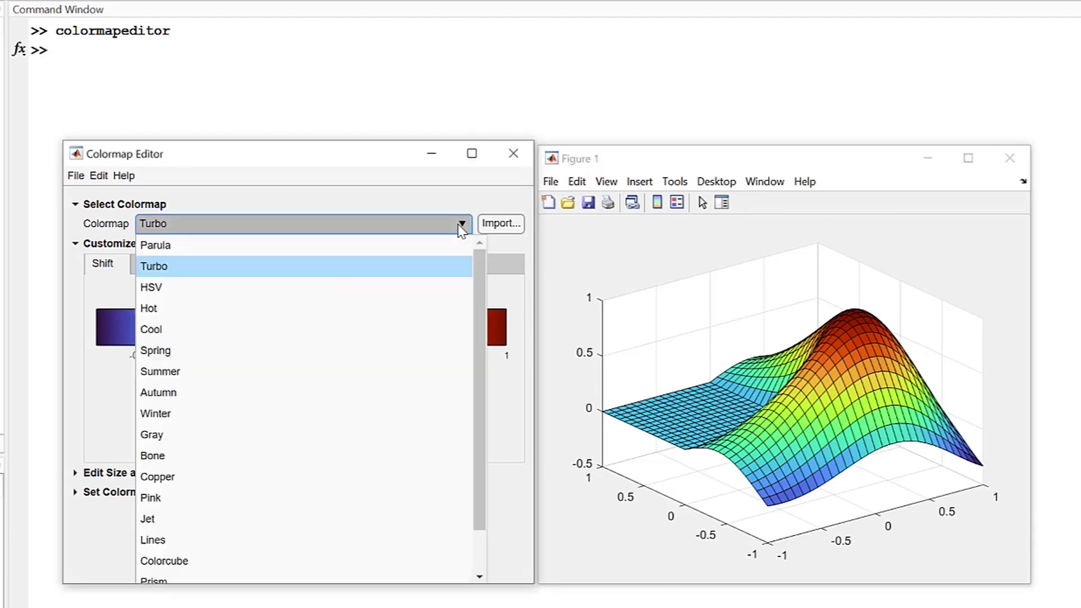
left_click(445, 246)
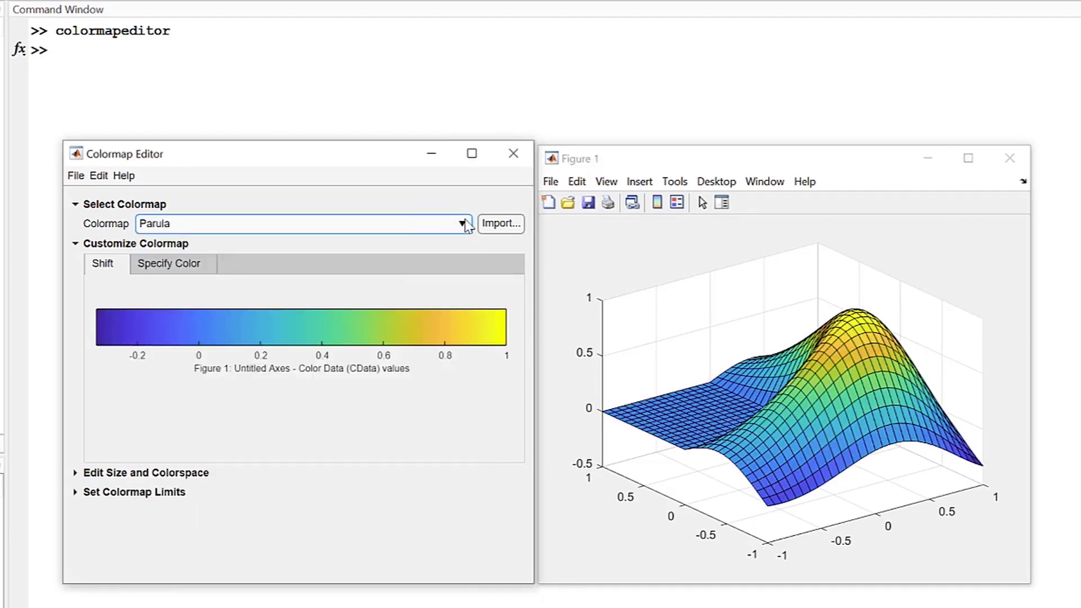
scroll(467, 226, "down", 4)
scroll(466, 226, "down", 6)
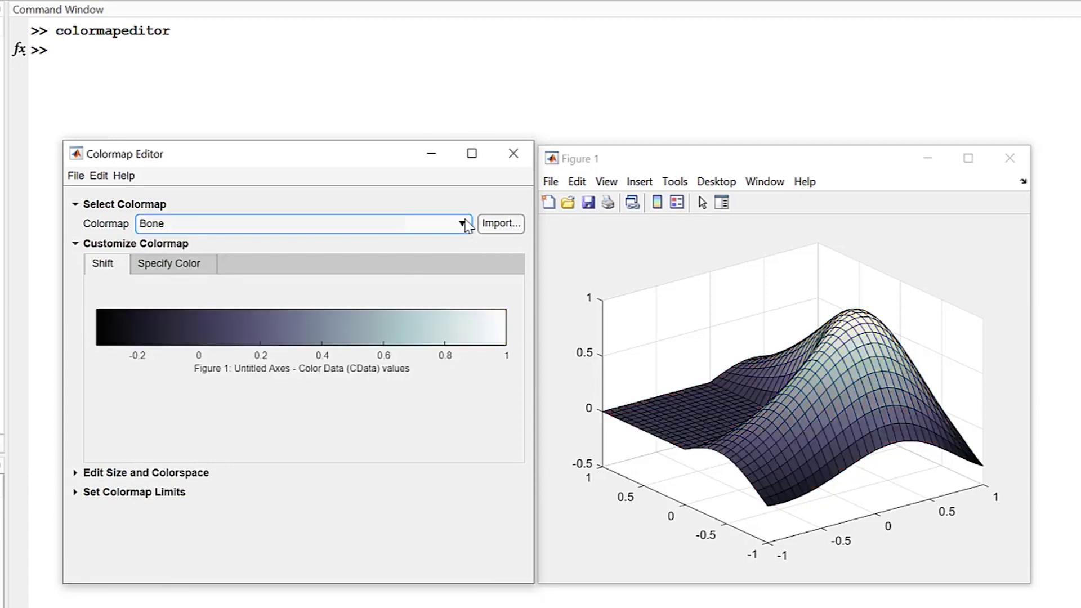
scroll(467, 226, "up", 9)
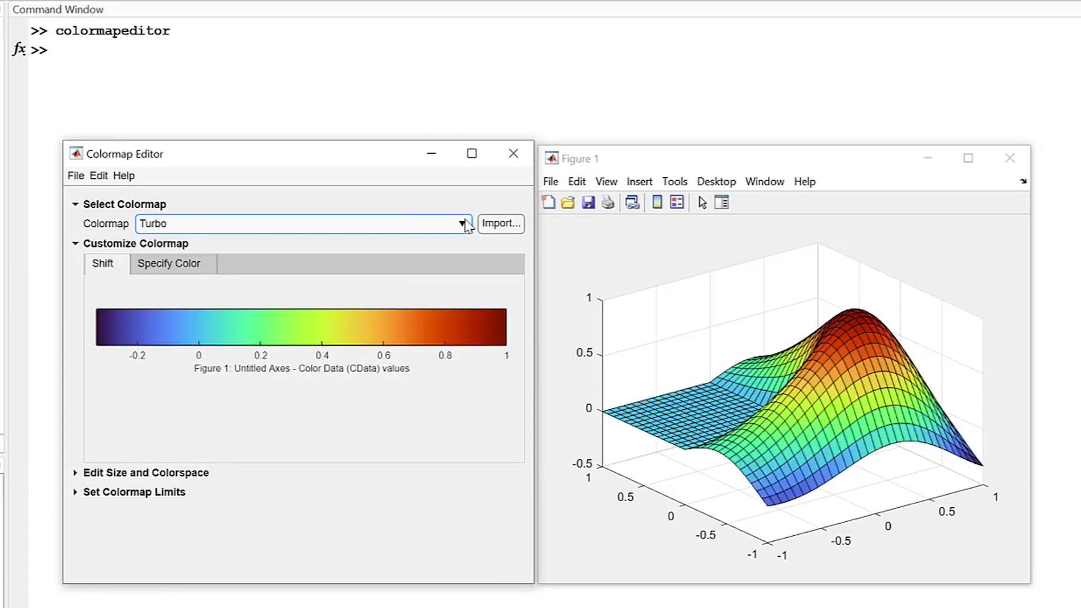
Shift the colormap, then add a magenta marker near 0.38 and a cyan marker near 0.
left_click_drag(127, 329, 188, 324)
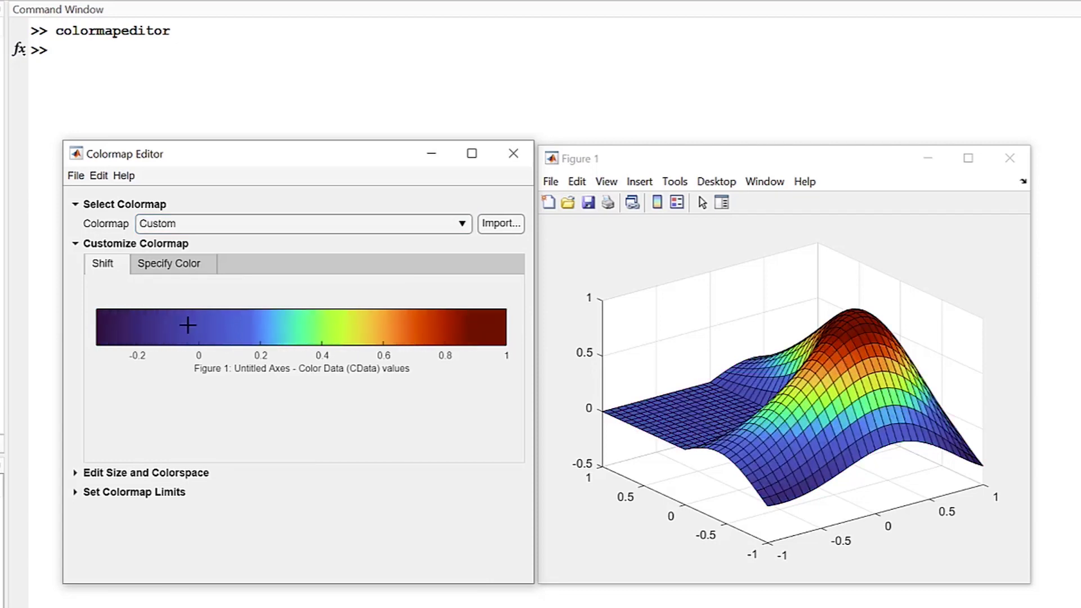
left_click(210, 269)
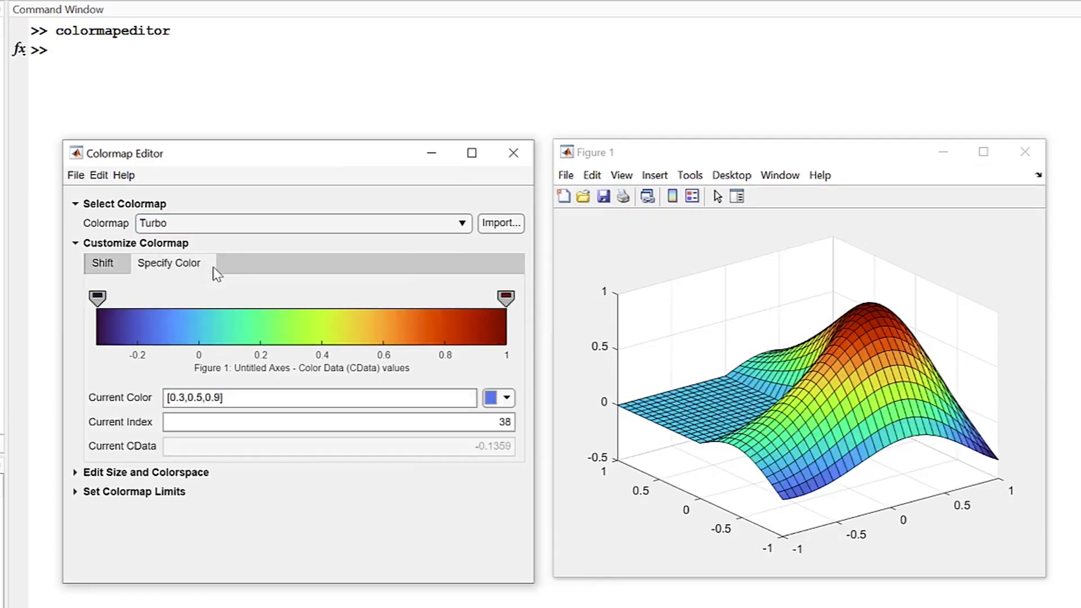
left_click(314, 325)
left_click(500, 397)
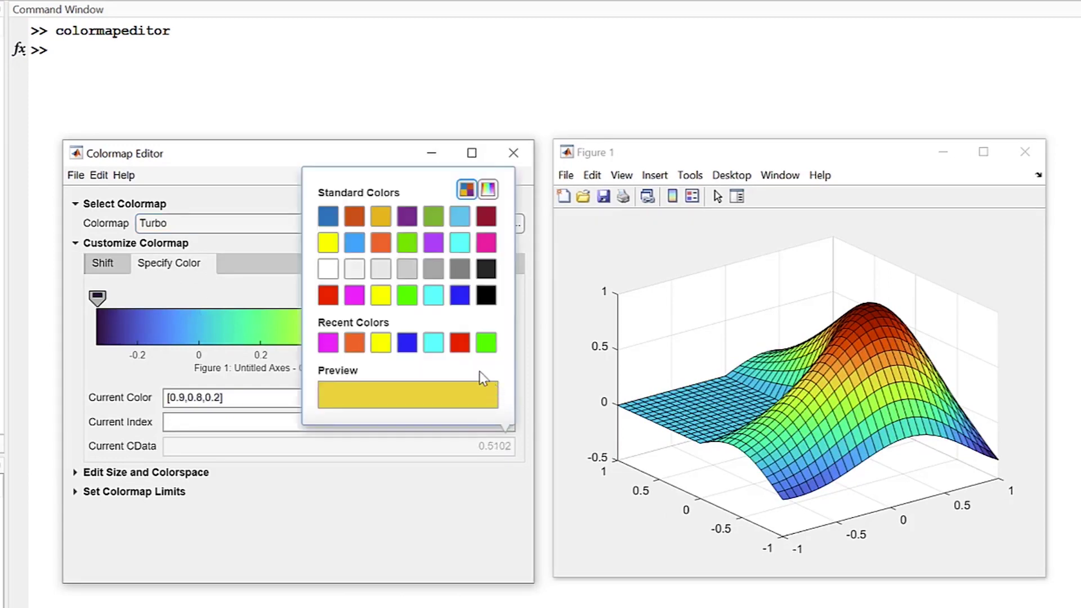
left_click(354, 297)
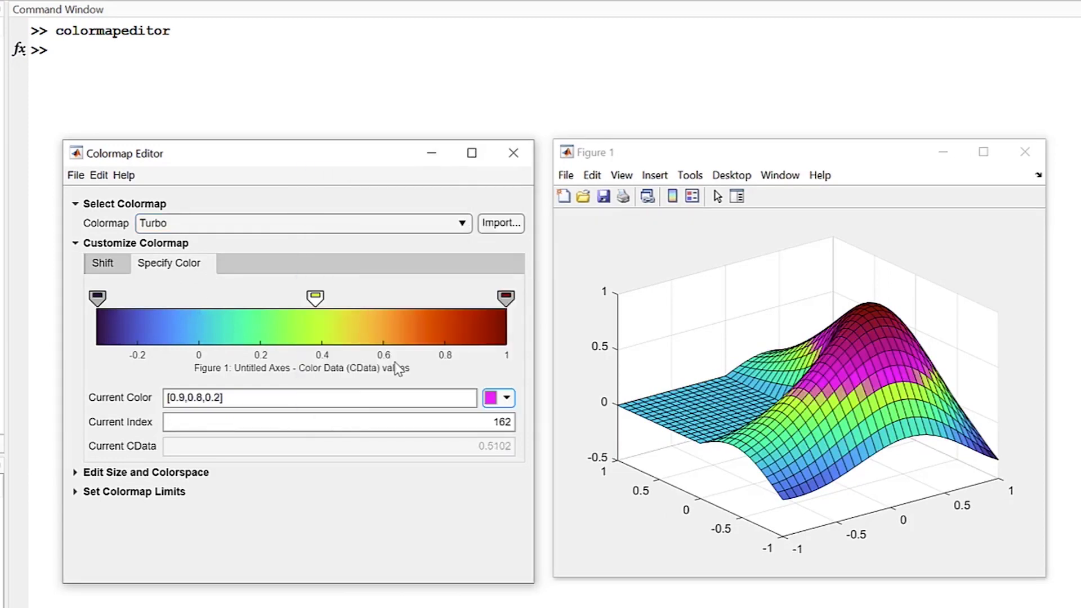
left_click(202, 316)
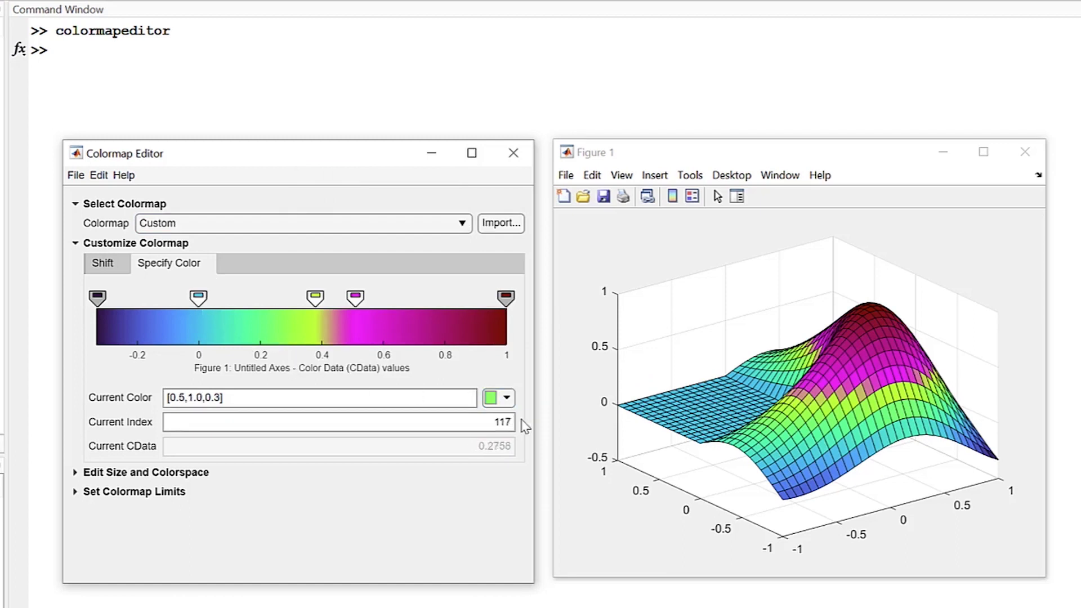
left_click(499, 398)
left_click(429, 309)
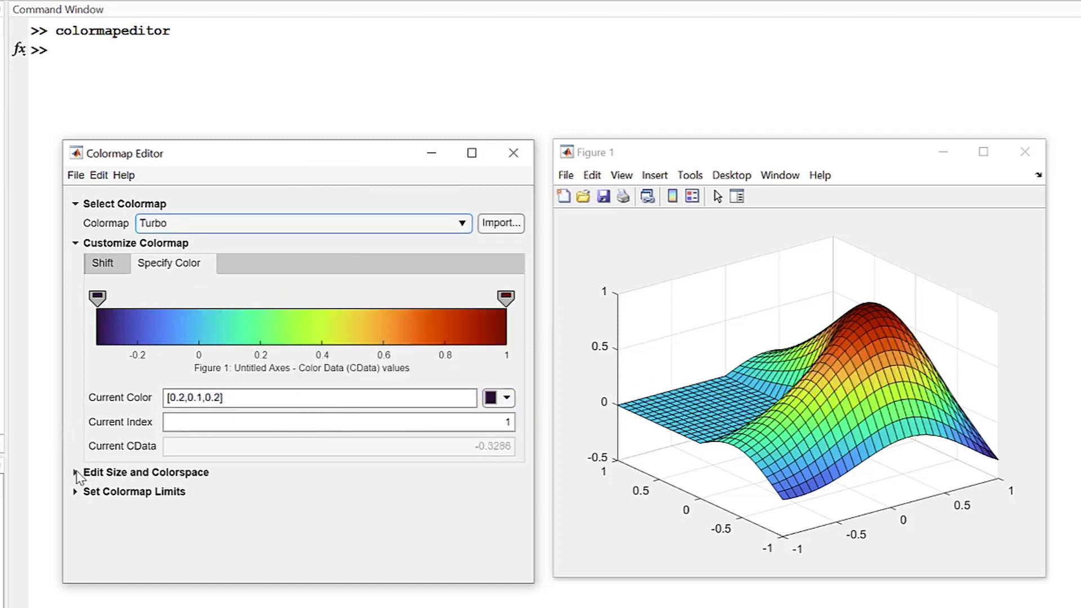
Reduce the colormap to 3 levels, then restore it to 256 levels.
left_click(76, 473)
left_click_drag(419, 494, 531, 502)
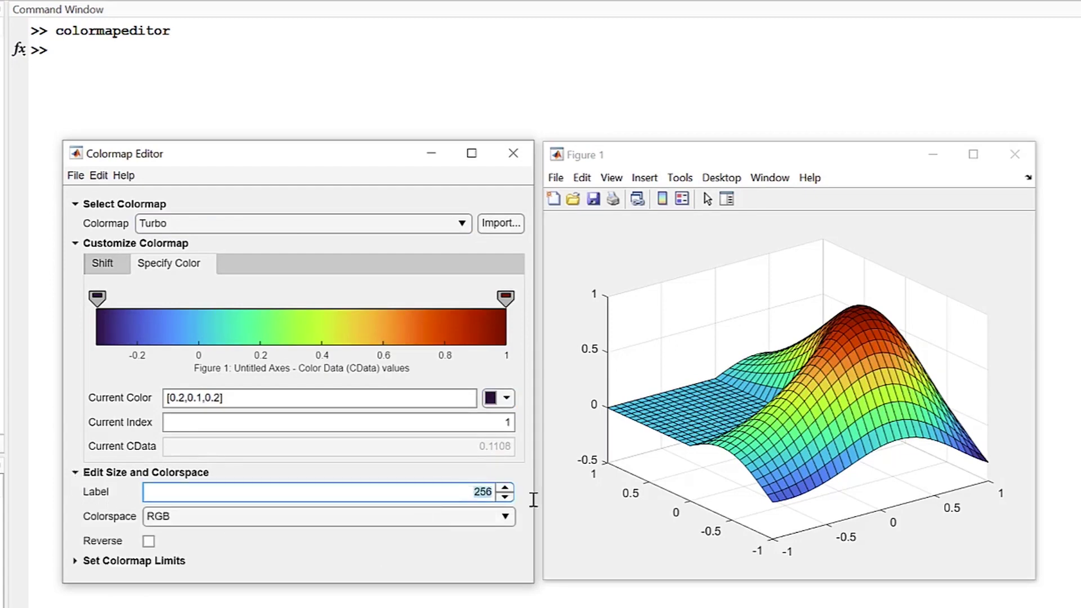
type("3")
key("Return")
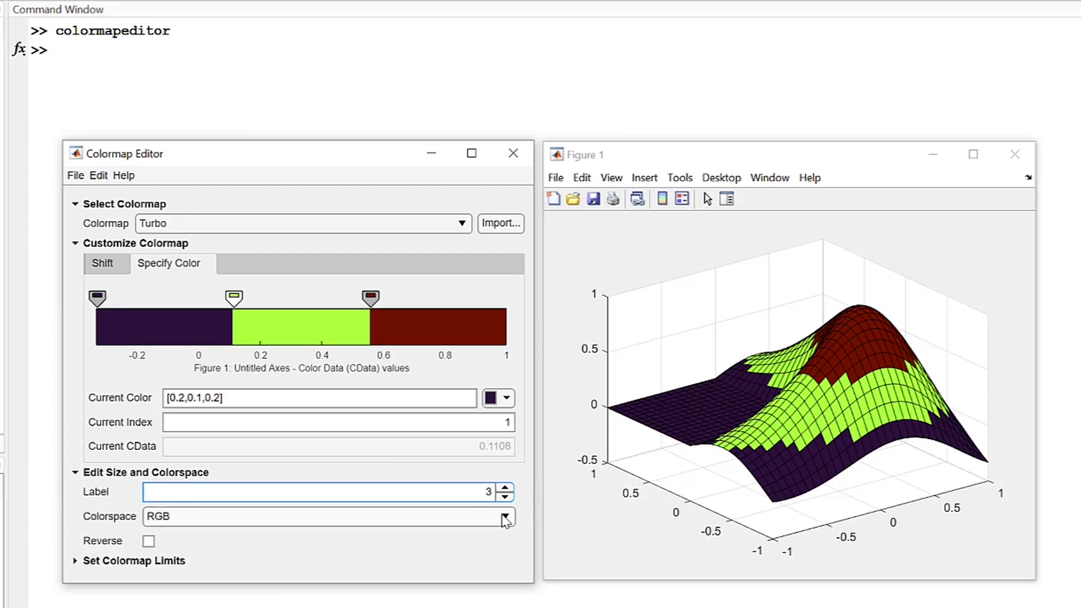
key("ctrl+a")
type("256")
key("Tab")
Set the Colormap Editor's colour limits to minimum -2 and maximum 0.5.
left_click(75, 472)
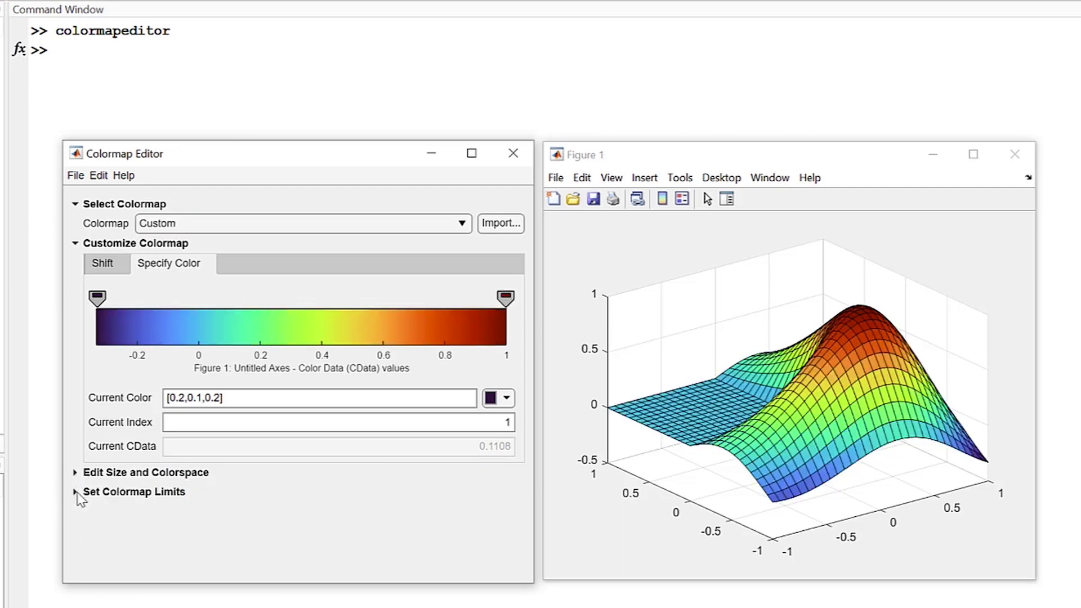
left_click(75, 492)
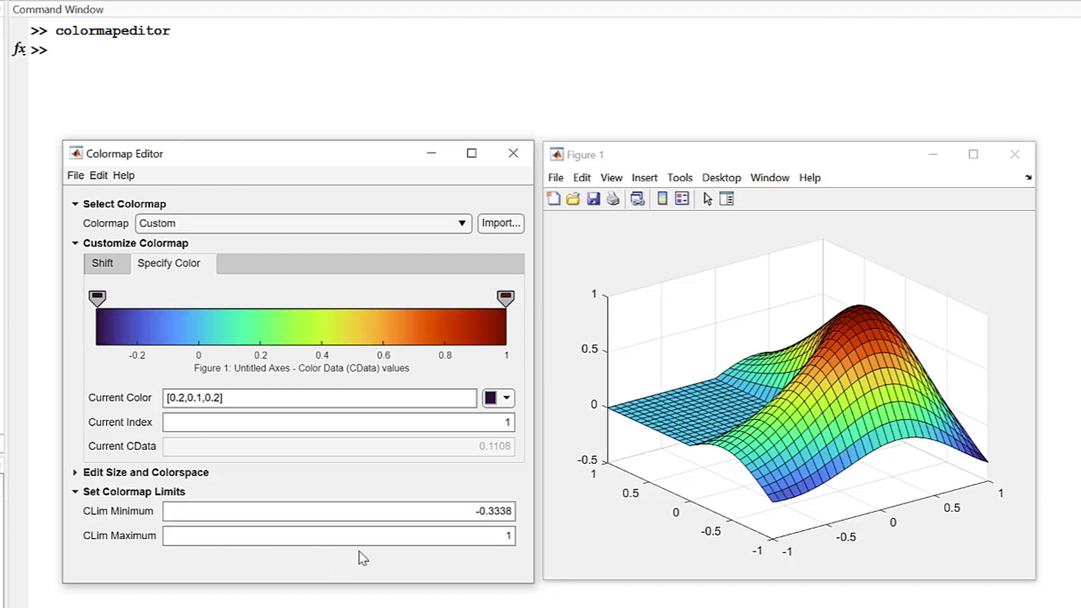
left_click(428, 511)
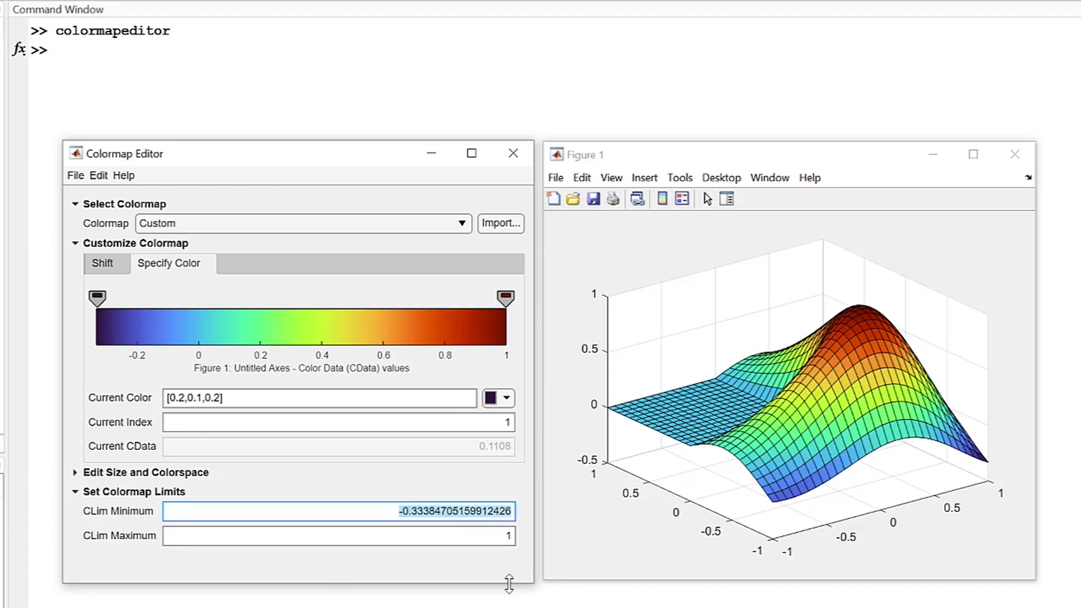
type("-2")
key("Tab")
type("0")
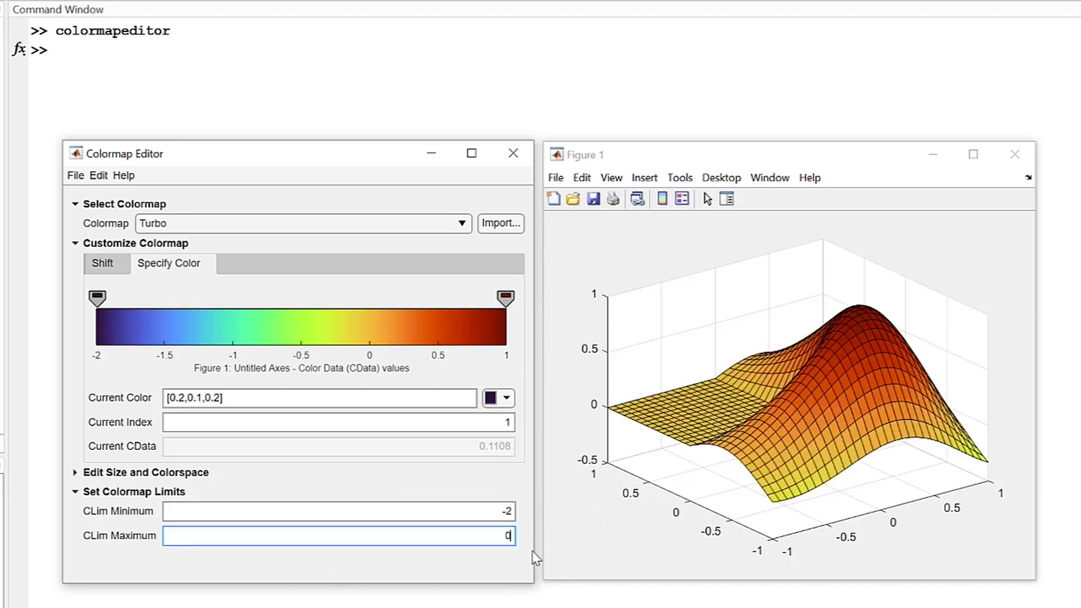
type(".5")
key("Return")
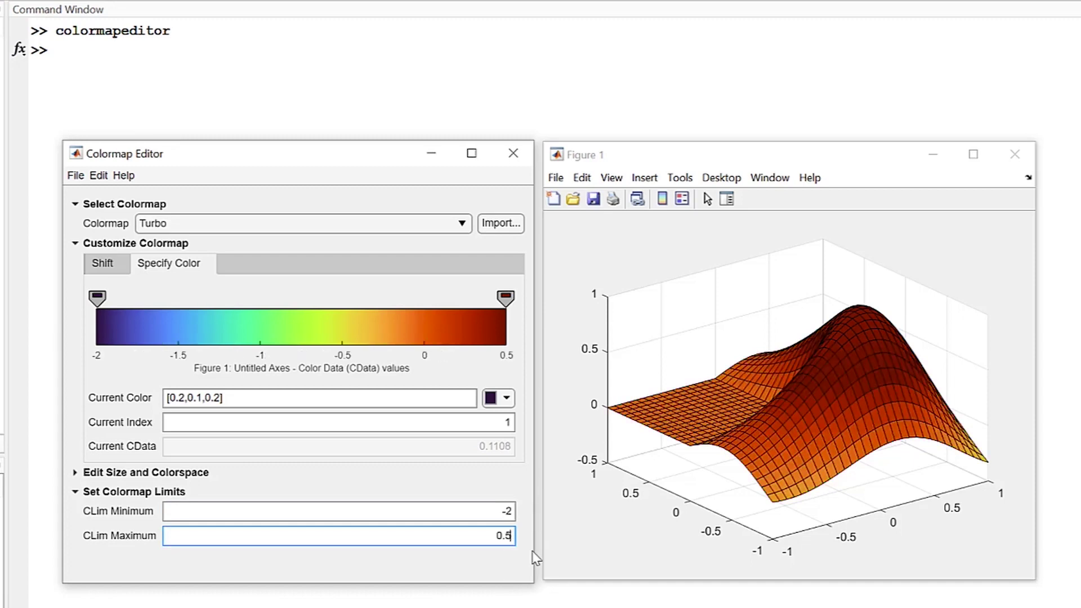
left_click(515, 567)
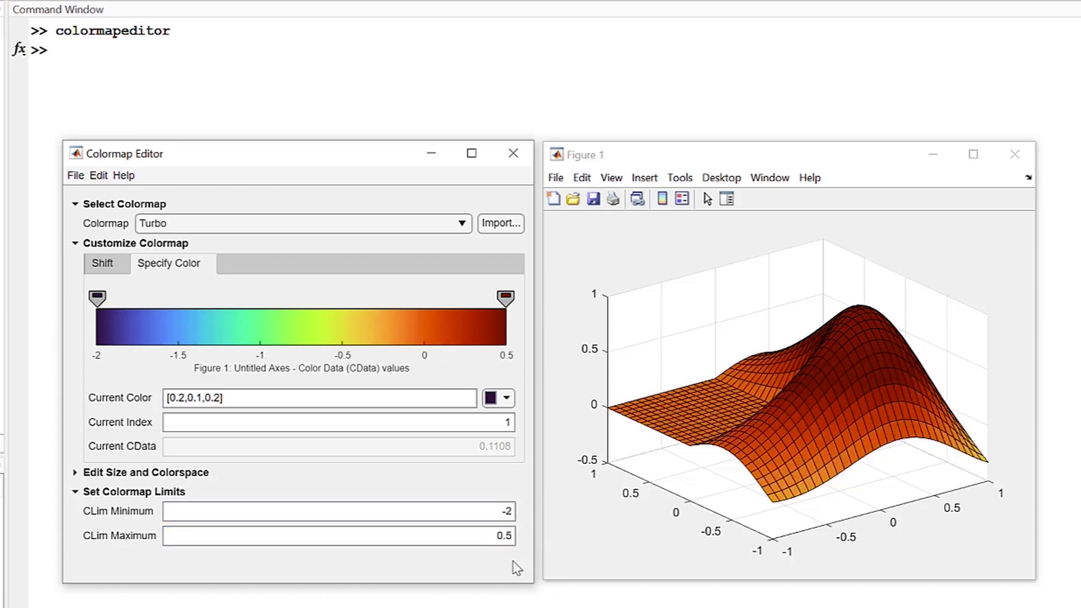